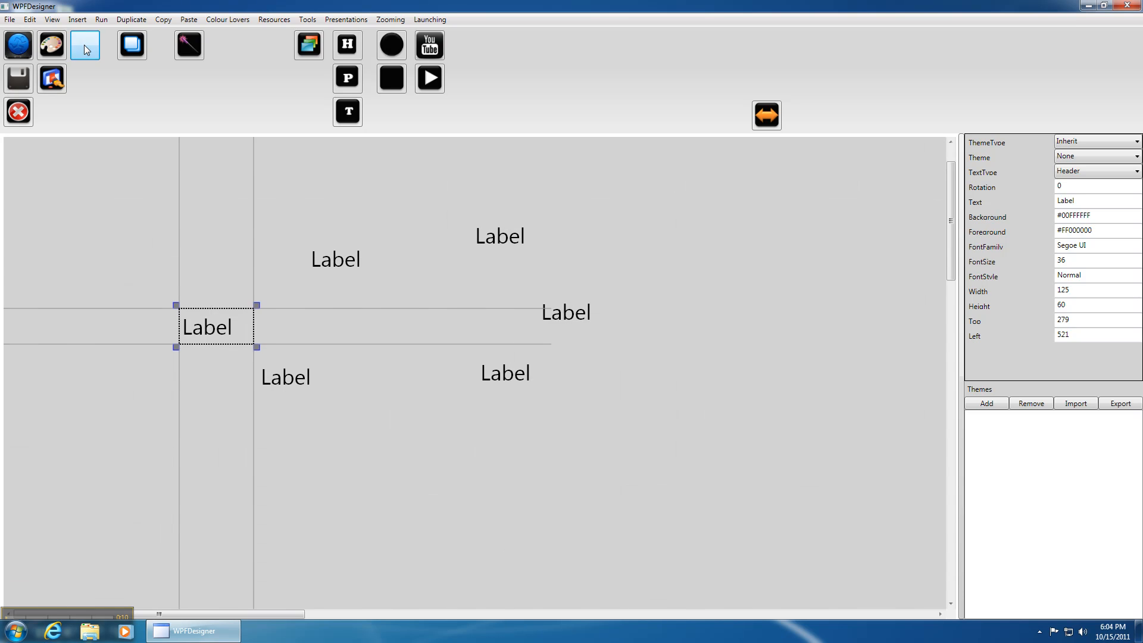
Reposition the upper-left label of the group slightly to the right on the canvas
left_click(337, 156)
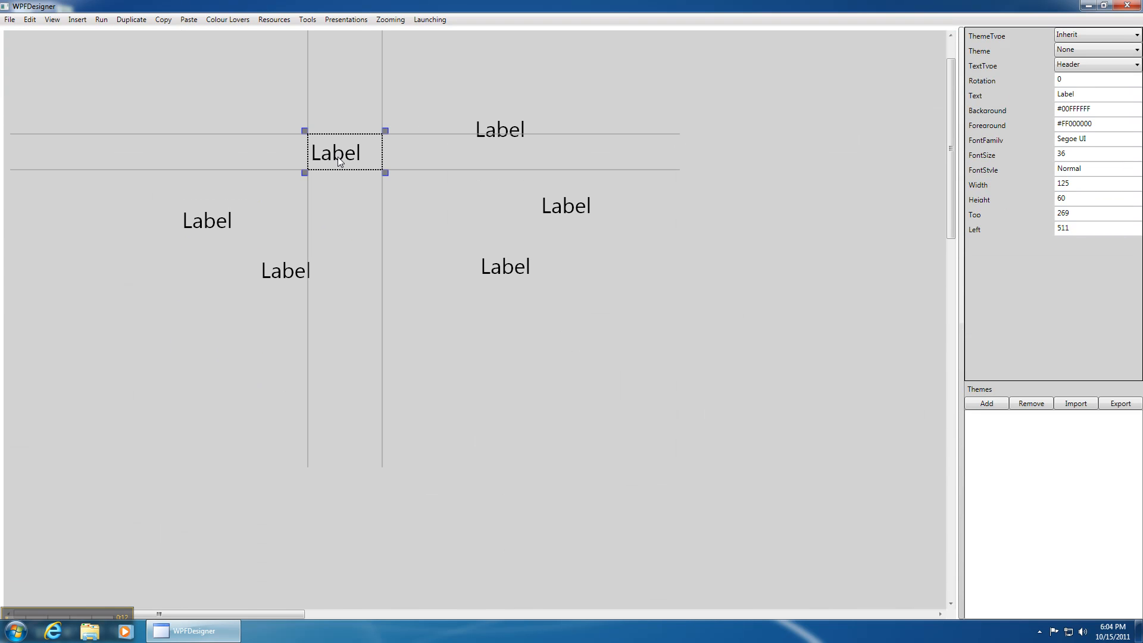
mouse_move(339, 162)
left_mouse_down()
mouse_move(352, 193)
mouse_move(328, 210)
mouse_move(245, 203)
mouse_move(235, 214)
mouse_move(262, 140)
mouse_move(307, 99)
mouse_move(288, 80)
mouse_move(265, 110)
mouse_move(362, 179)
mouse_move(299, 124)
mouse_move(344, 174)
left_mouse_up()
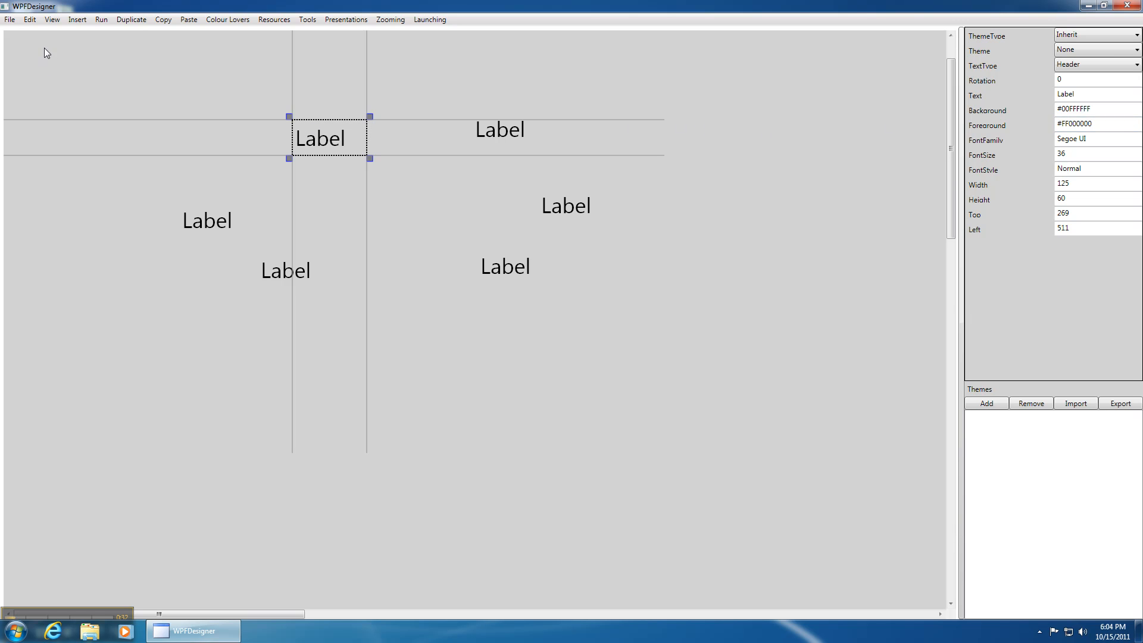
left_click_drag(353, 129, 319, 136)
mouse_move(117, 16)
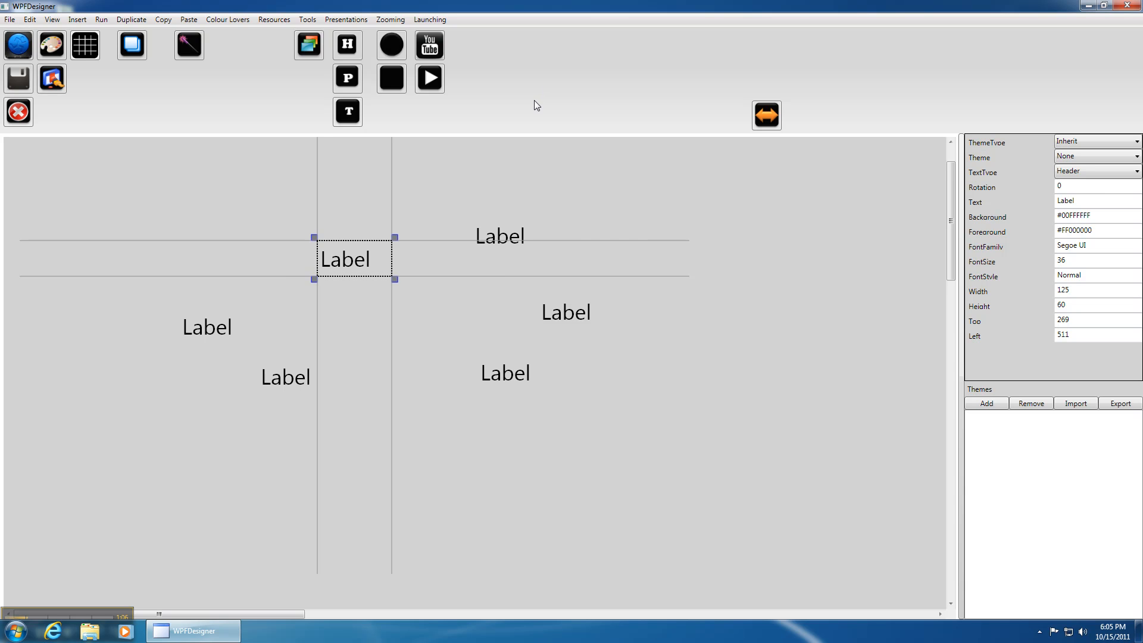
Import all the theme files in the Themes folder, from avatar.pzt through WINE AND OLIVES.pzt
left_click(1076, 404)
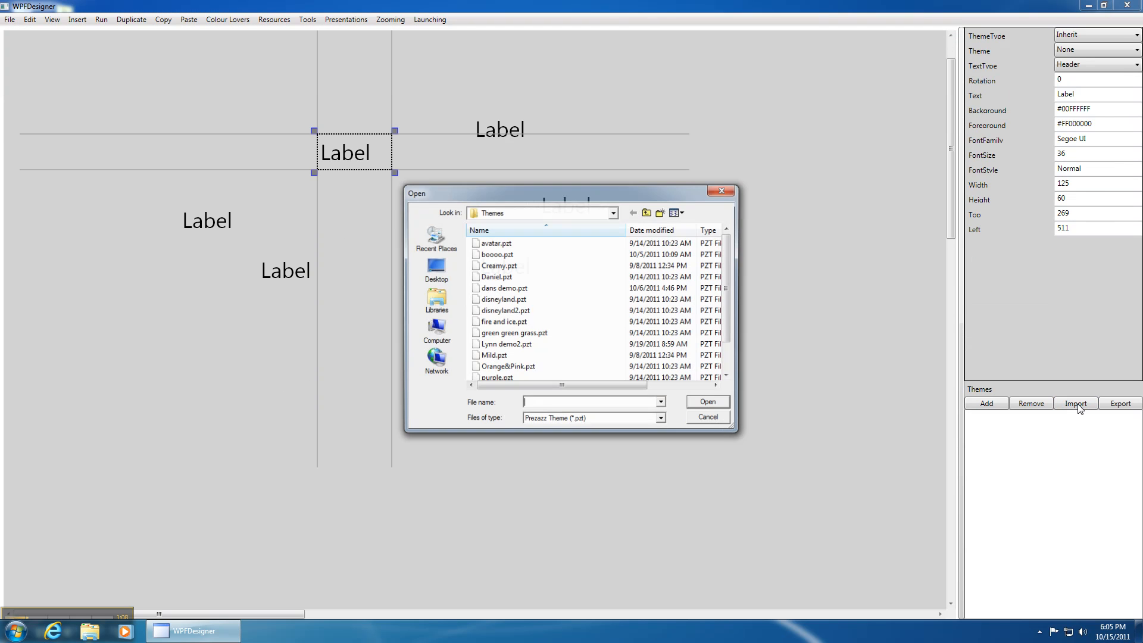
left_click(497, 243)
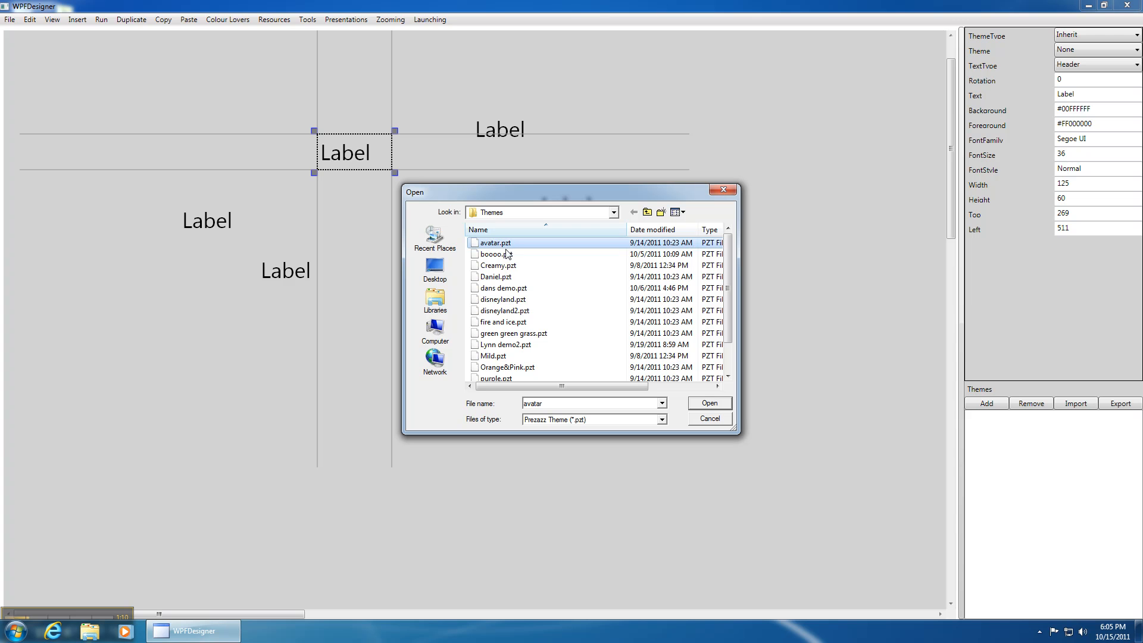
scroll(728, 295, "down", 1)
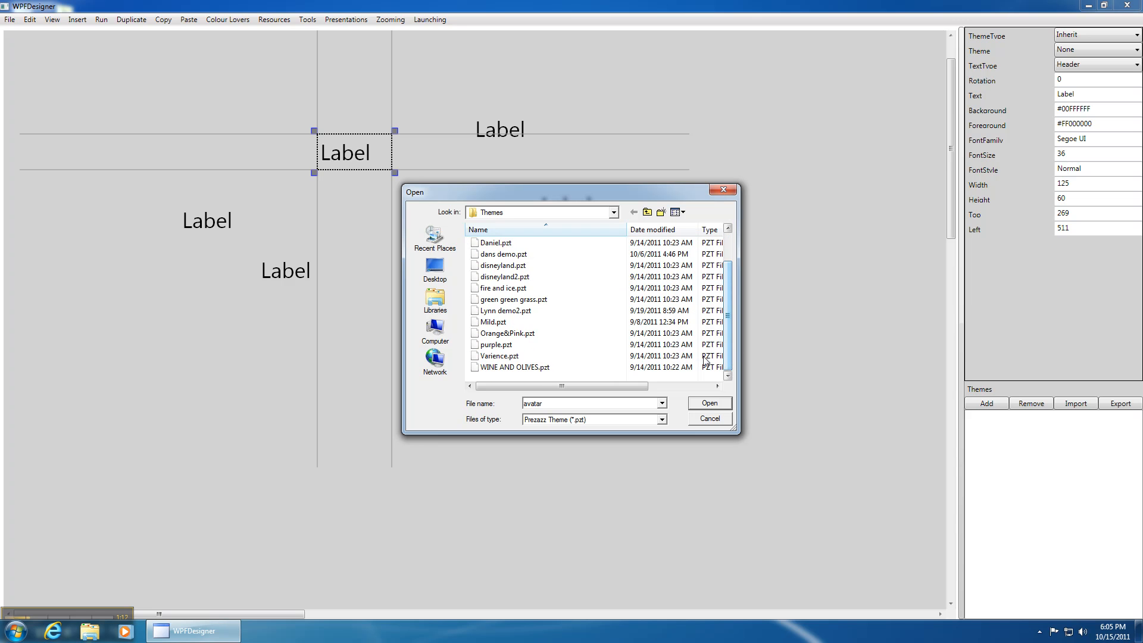
left_click(511, 366, "shift")
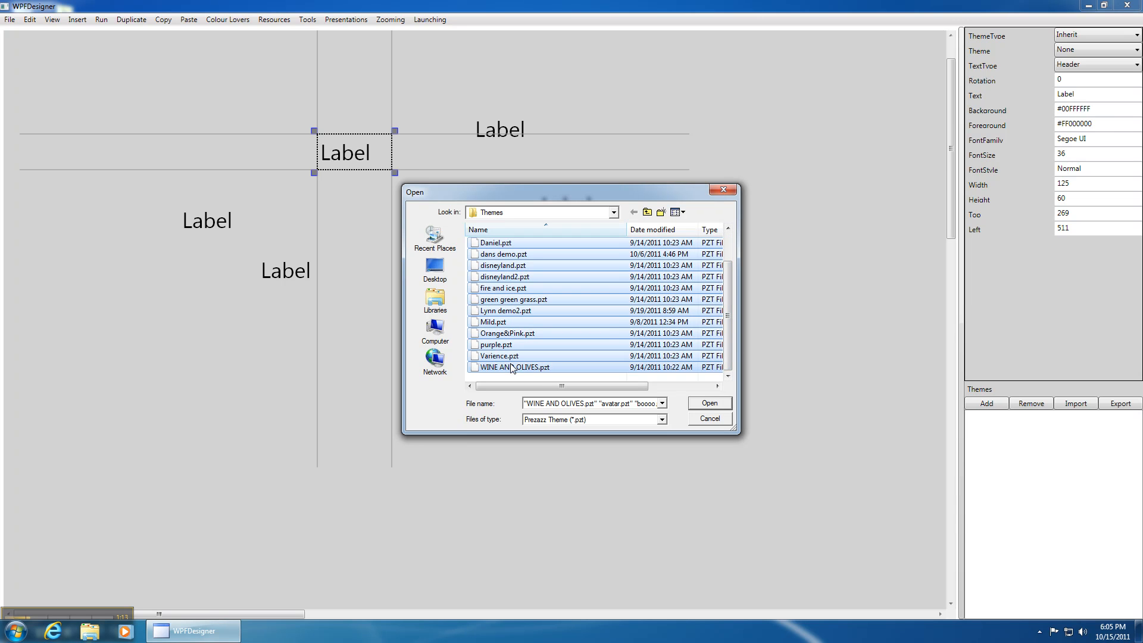
left_click(719, 403)
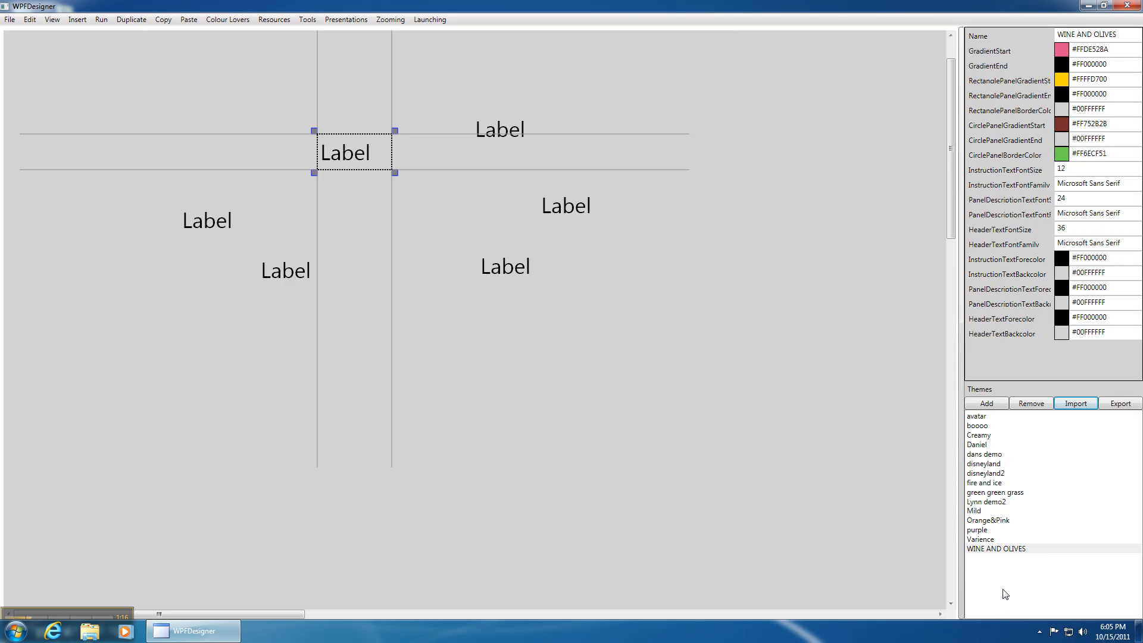
Insert a rounded rectangle panel and place it on the canvas below the lower-right label
left_click(776, 363)
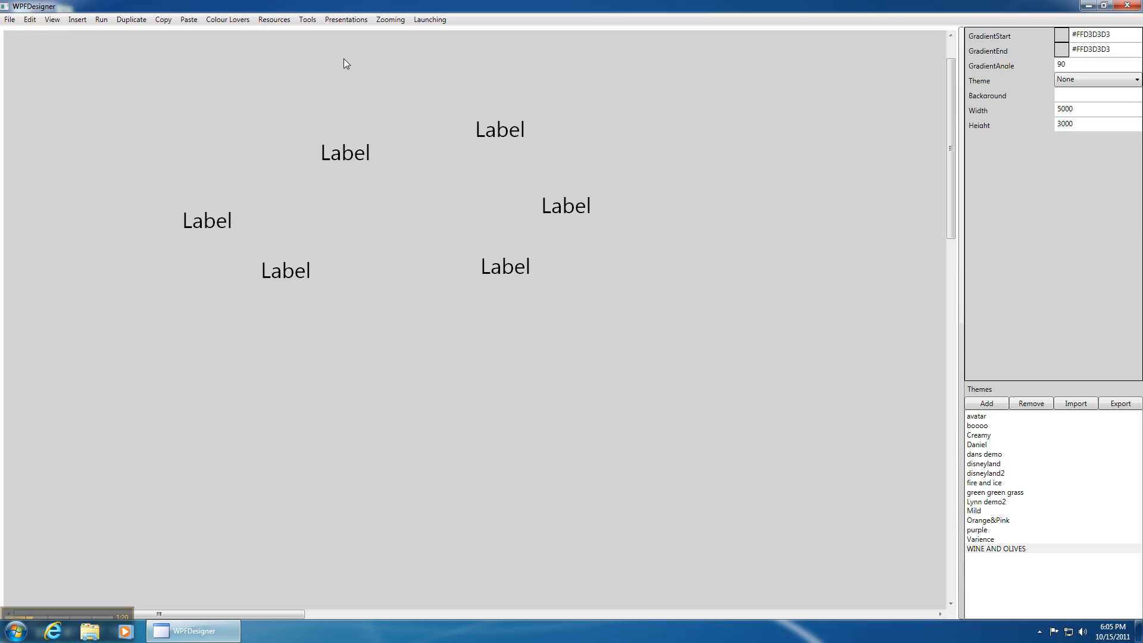
mouse_move(388, 24)
left_click(392, 76)
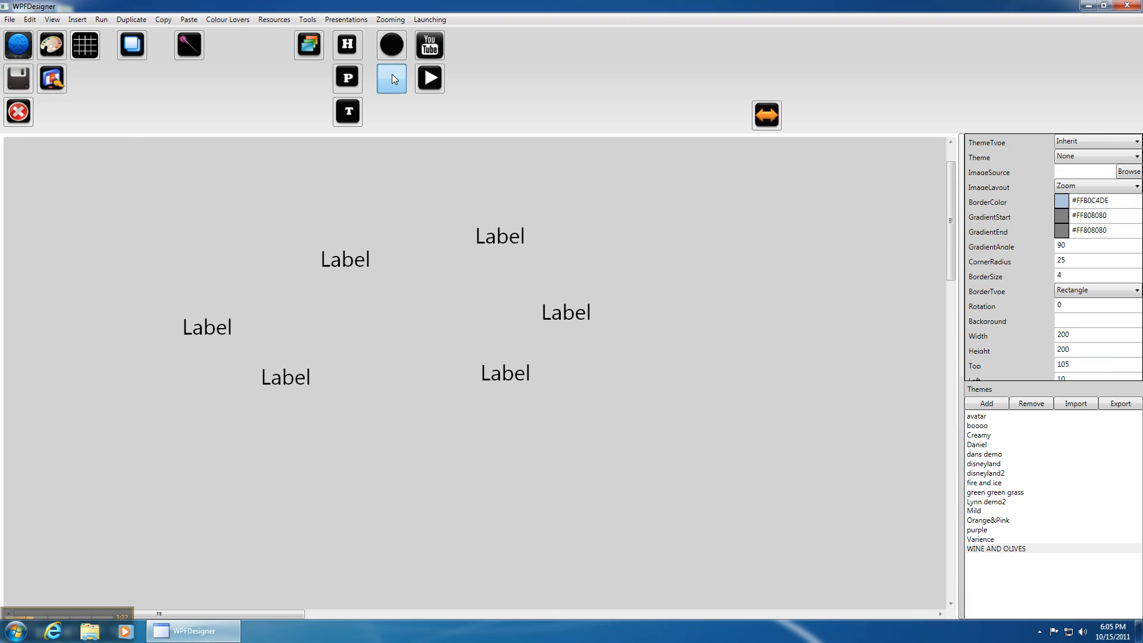
left_click_drag(89, 107, 659, 325)
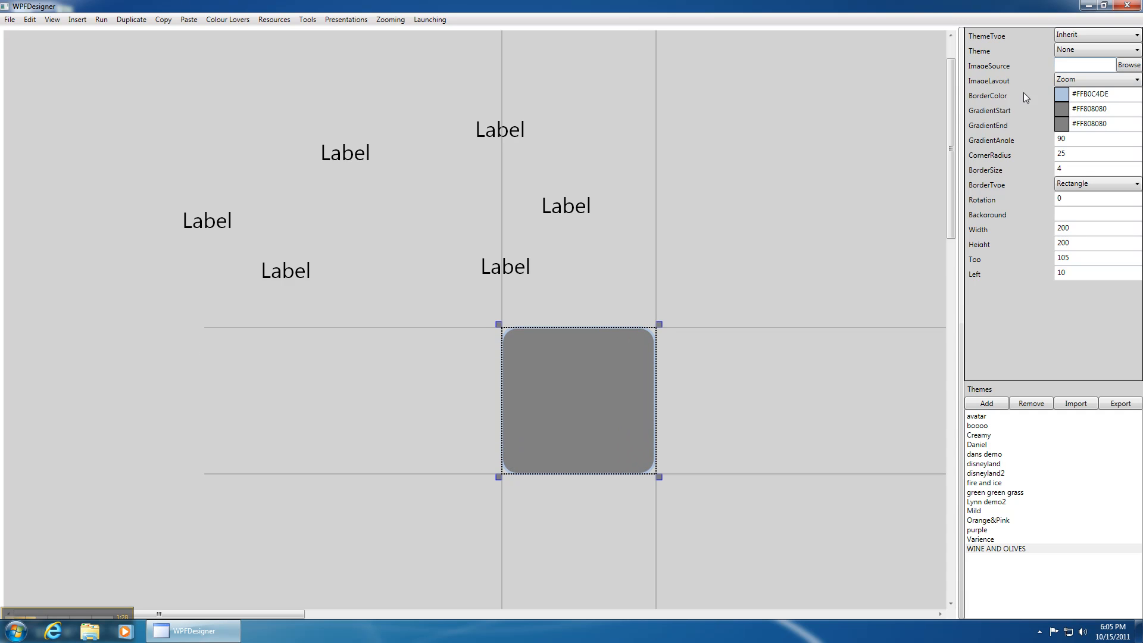
Apply the "fire and ice" theme to the whole canvas
left_click(797, 149)
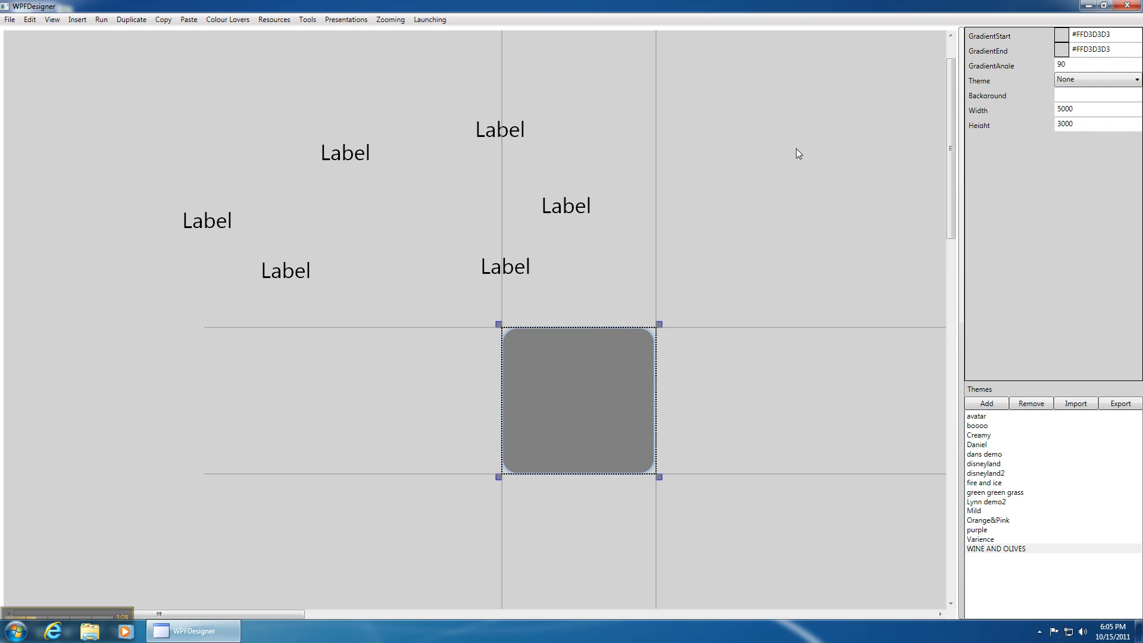
left_click(1126, 82)
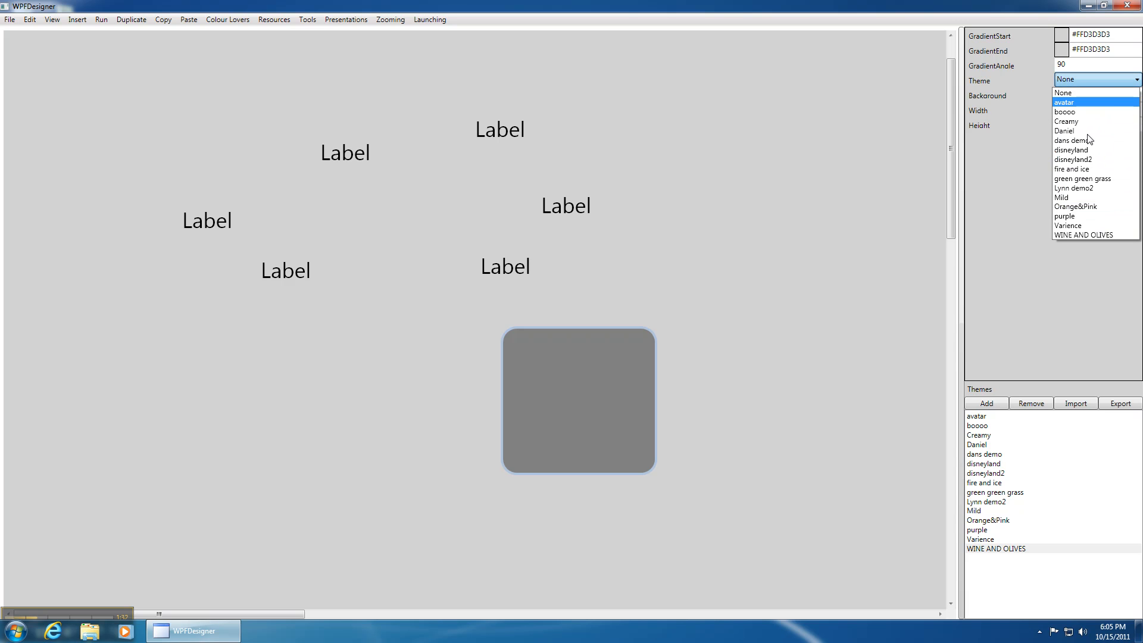
left_click(1076, 169)
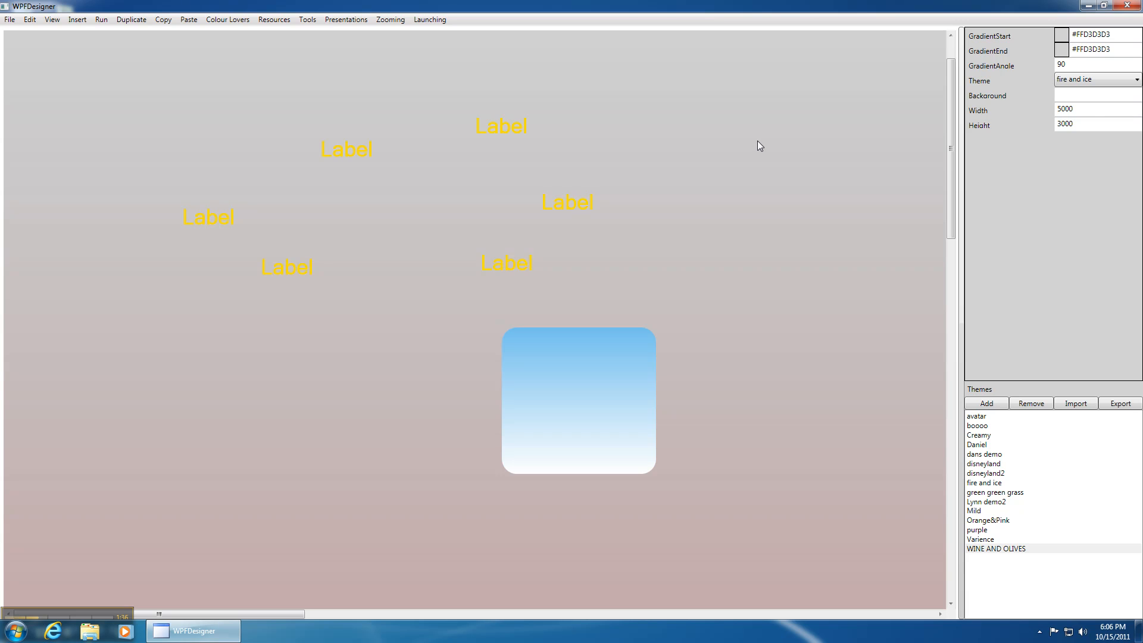
Look at the properties of the "green green grass" theme and switch the canvas theme to Mild
left_click(998, 492)
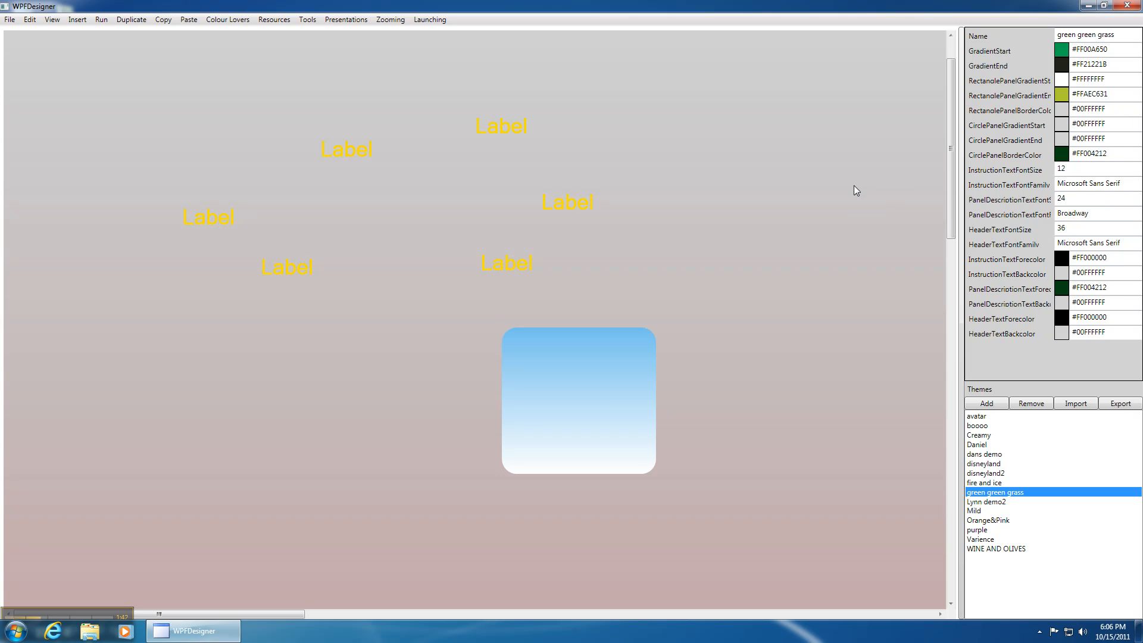
left_click(580, 203)
left_click(736, 184)
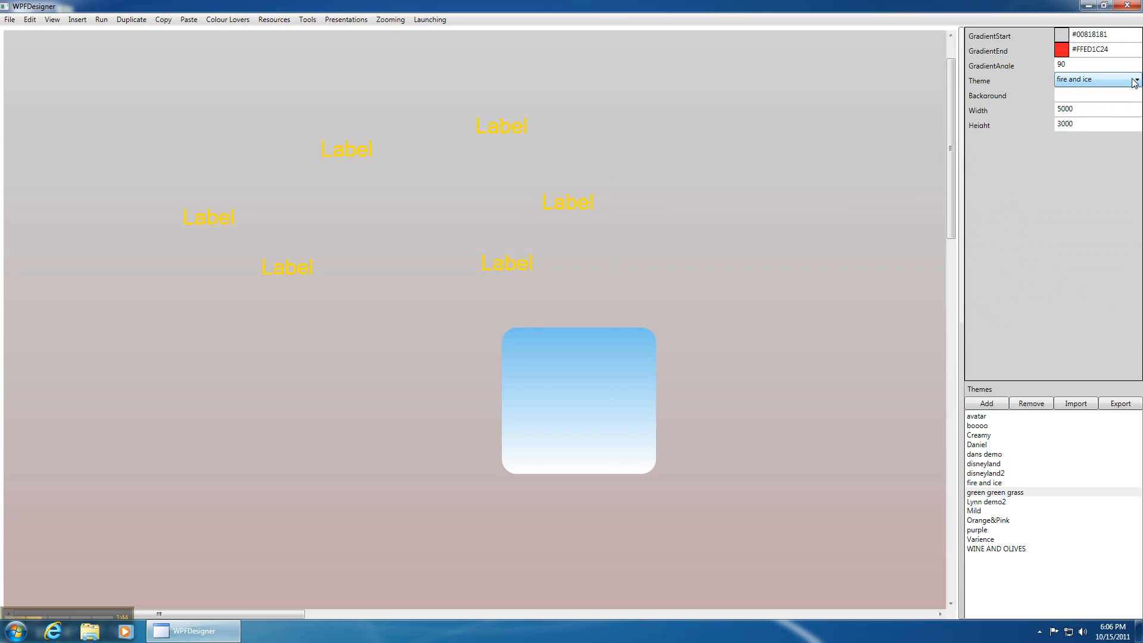
left_click(1098, 79)
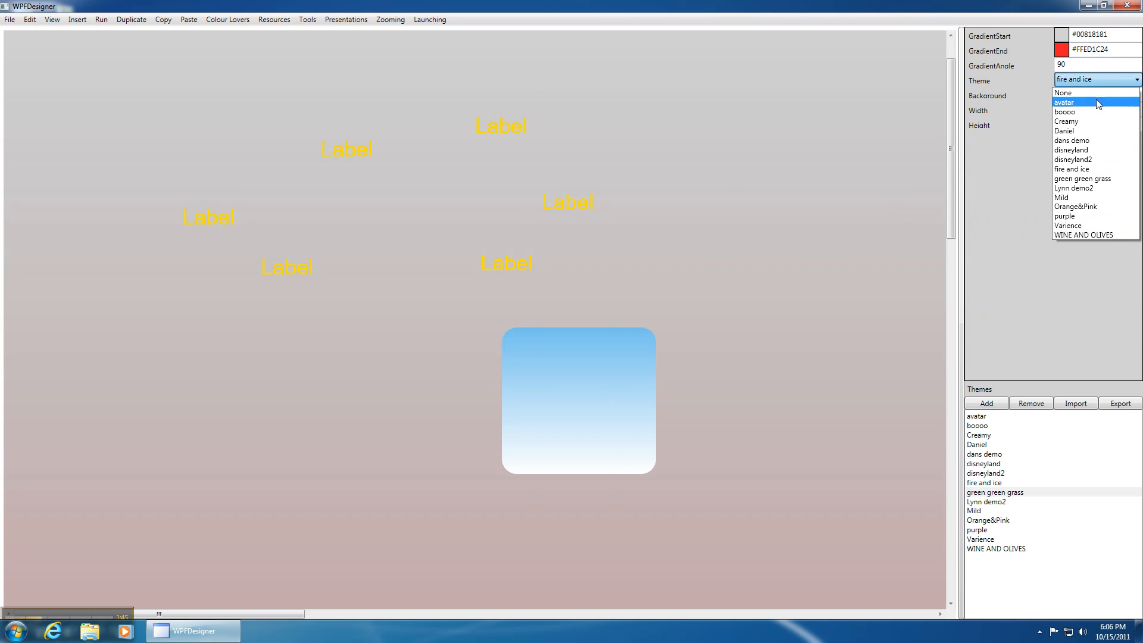
left_click(1080, 198)
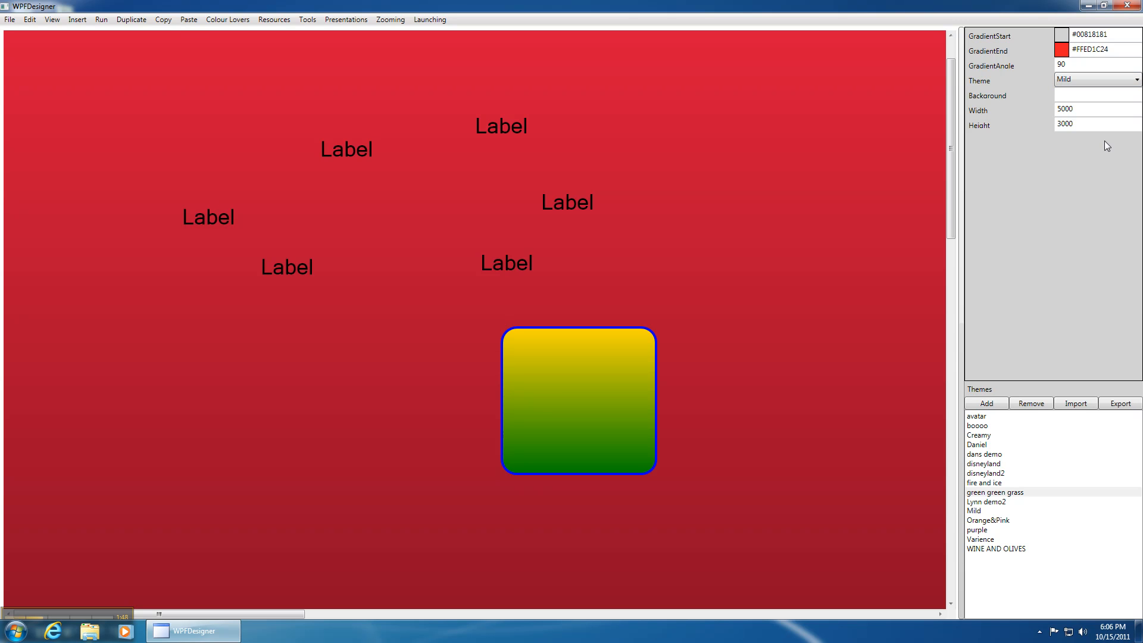
Try the Varience theme on the canvas, followed by the Creamy theme
left_click(1136, 80)
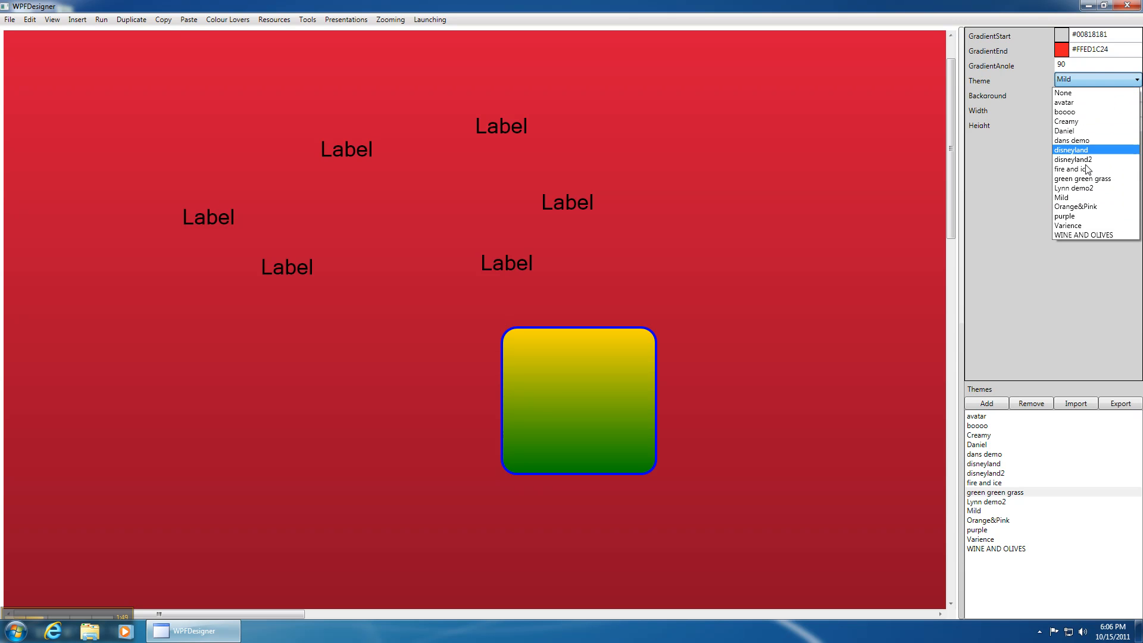
left_click(1075, 227)
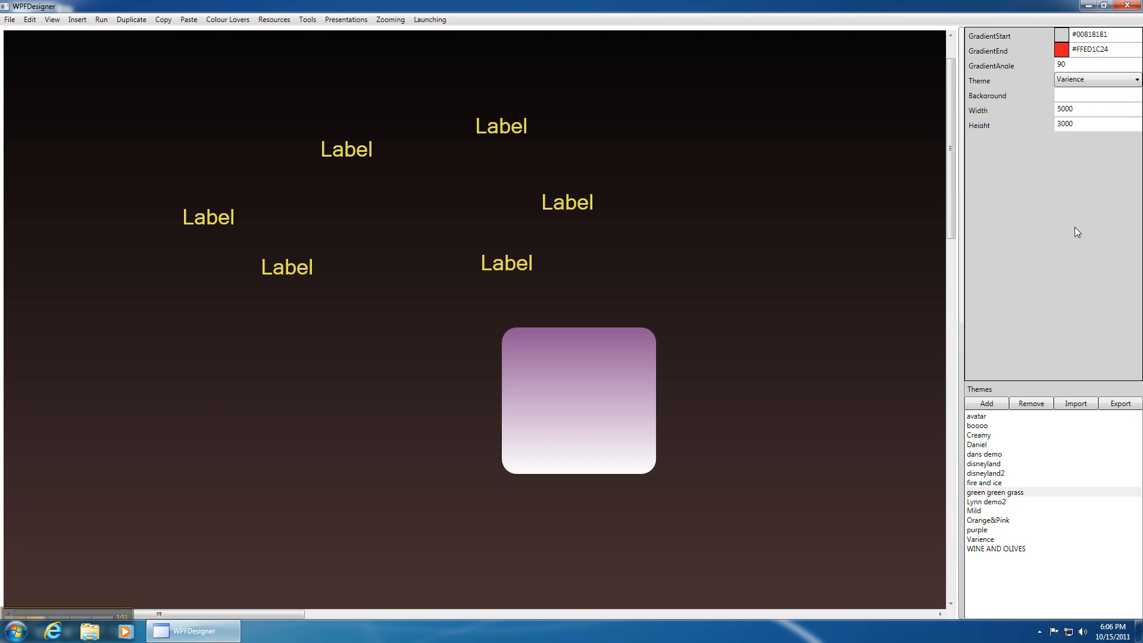
left_click(1137, 81)
left_click(1089, 121)
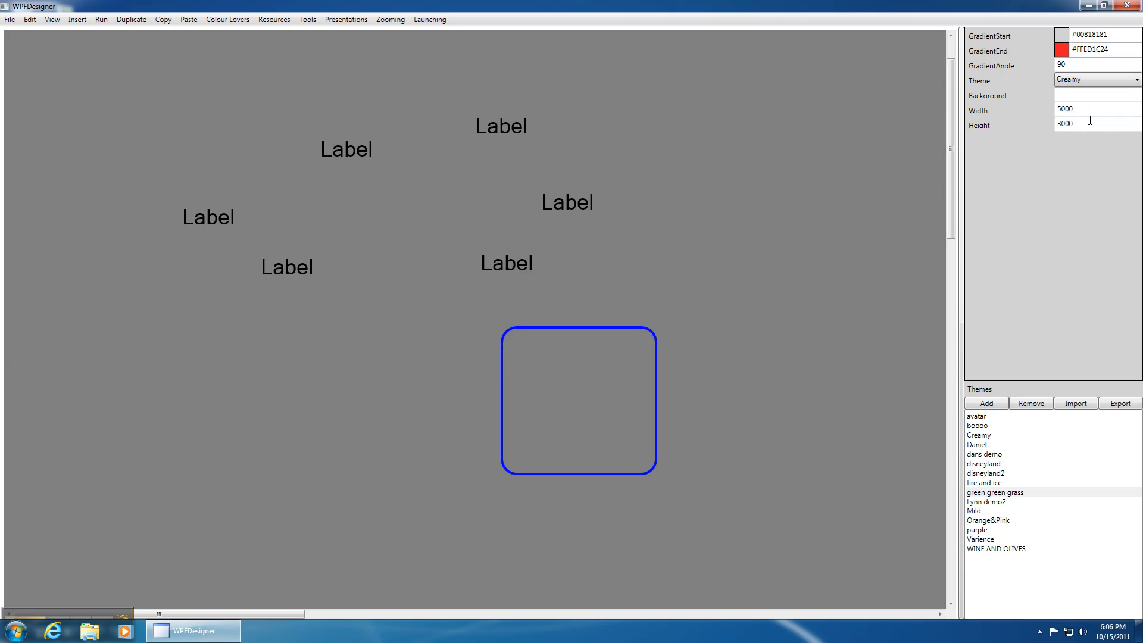
Try the "boooo" theme on the canvas, followed by the "dans demo" theme
left_click(1137, 79)
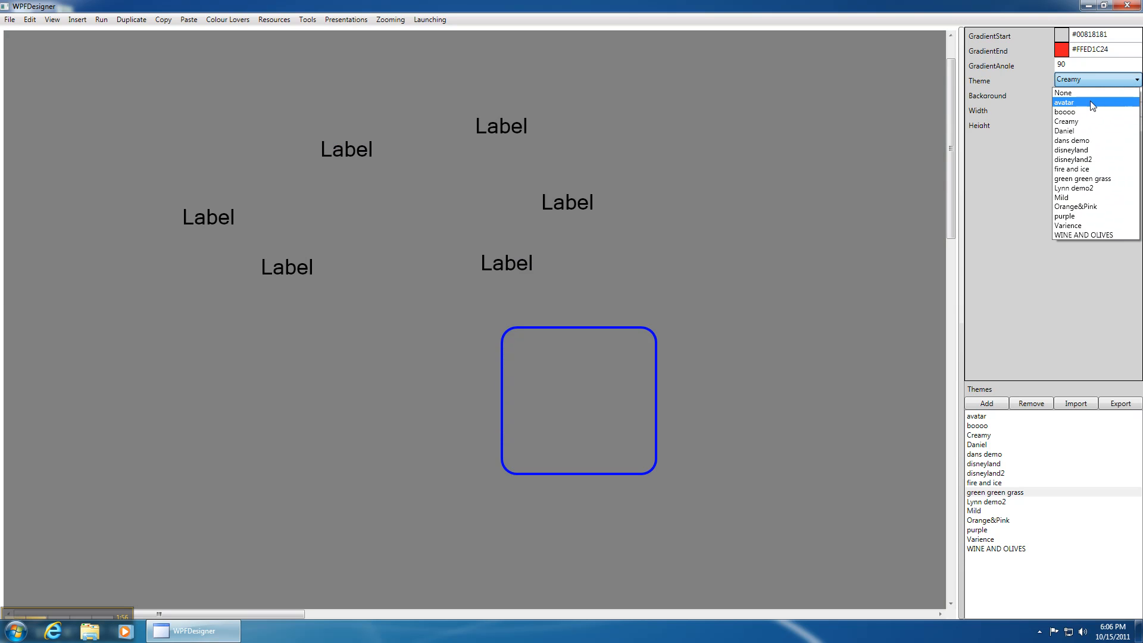
left_click(1084, 112)
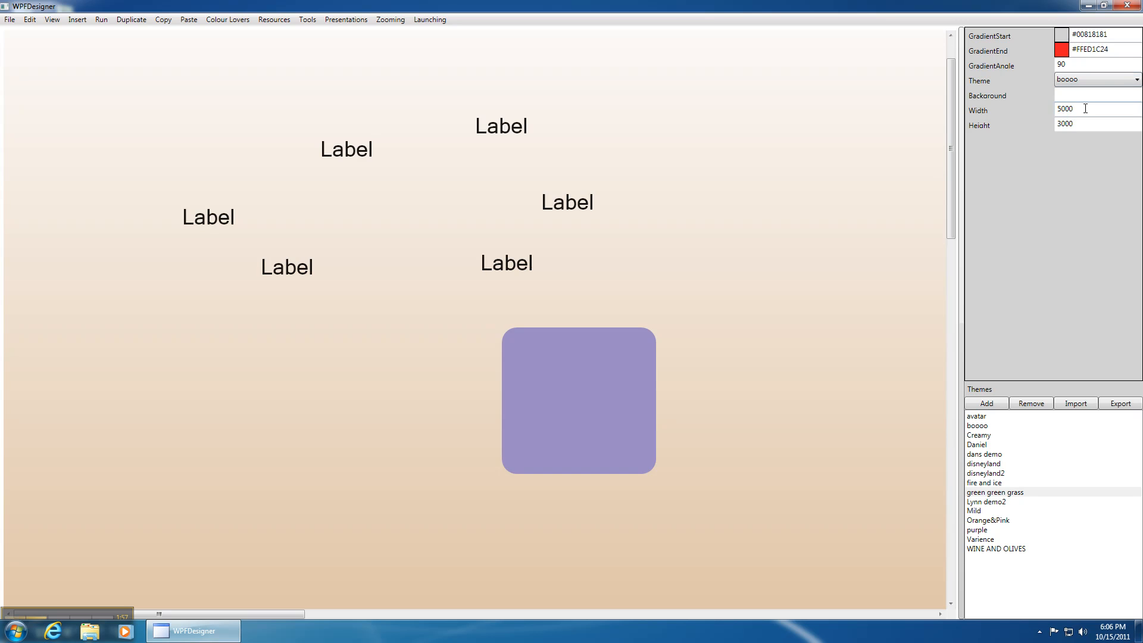
left_click(1137, 81)
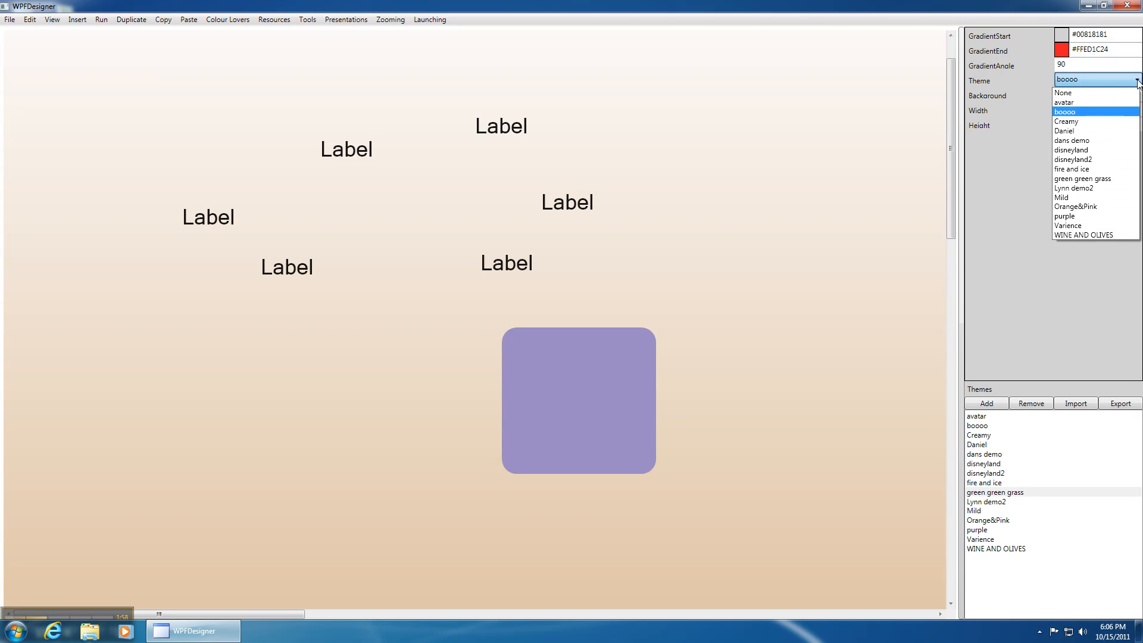
left_click(1082, 140)
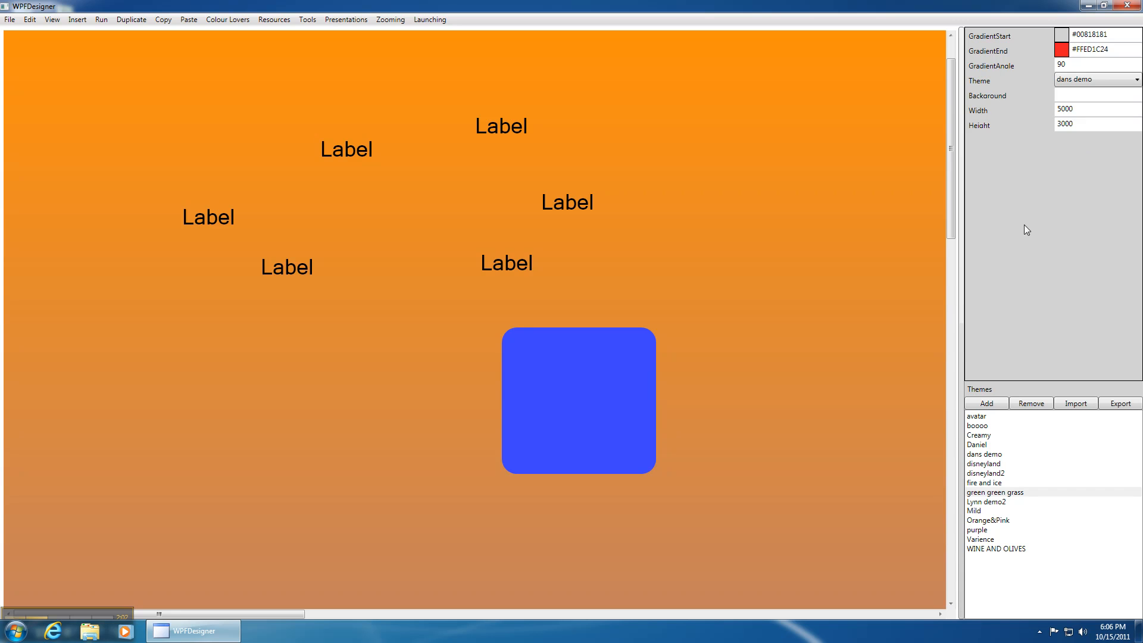
left_click(1137, 80)
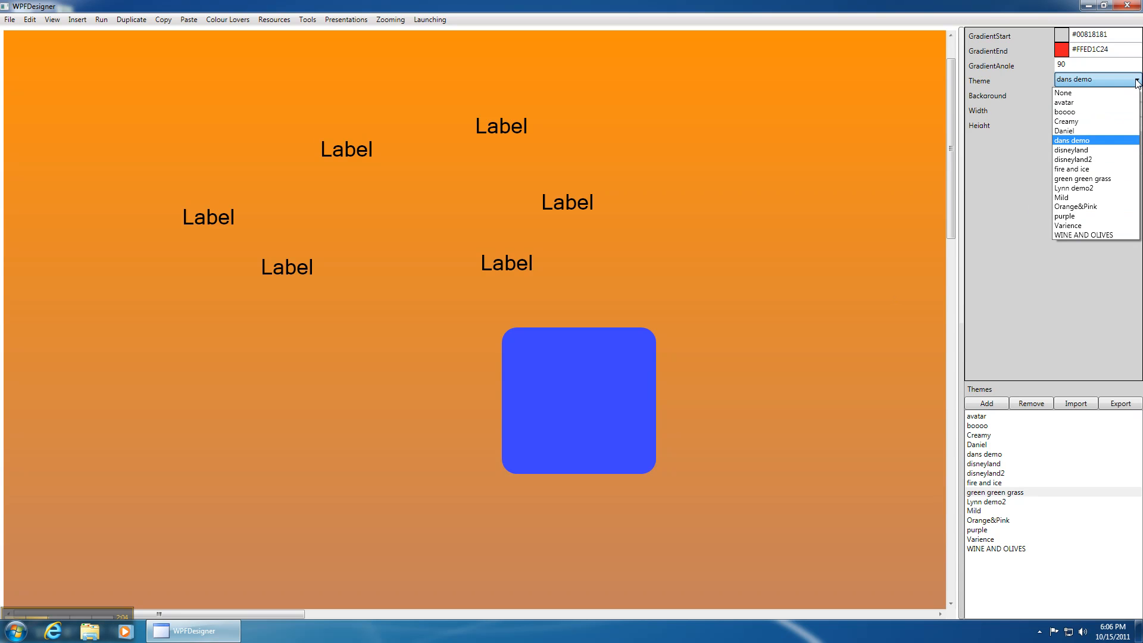
left_click(1136, 82)
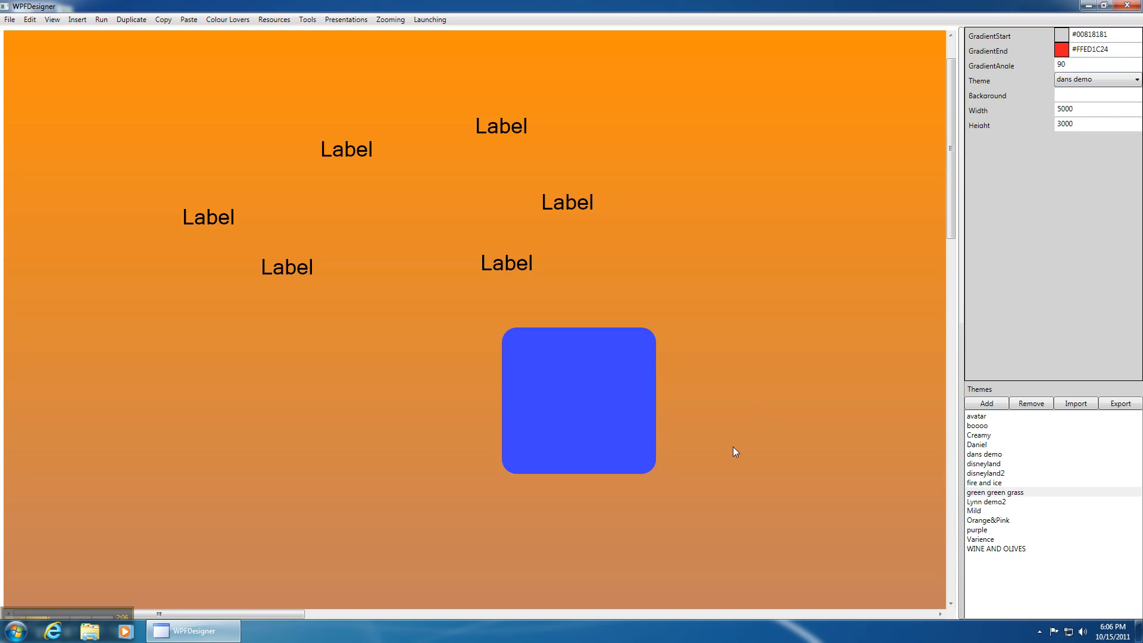
Open the Theme Editor palette and select the "green green grass" theme for editing
left_click(53, 20)
left_click(56, 21)
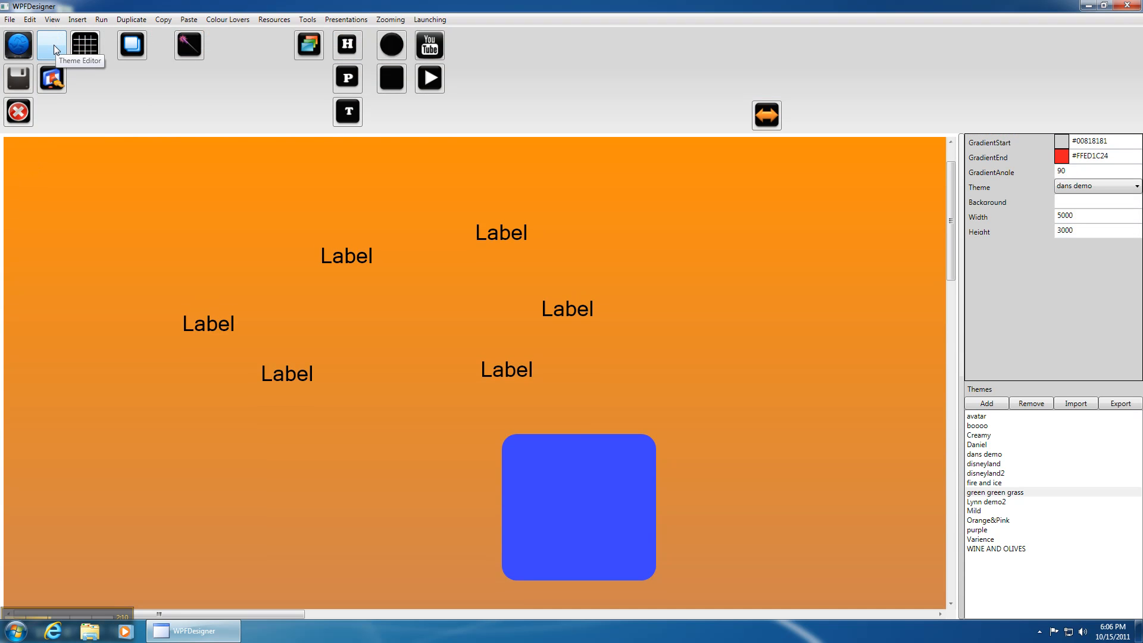
left_click(54, 44)
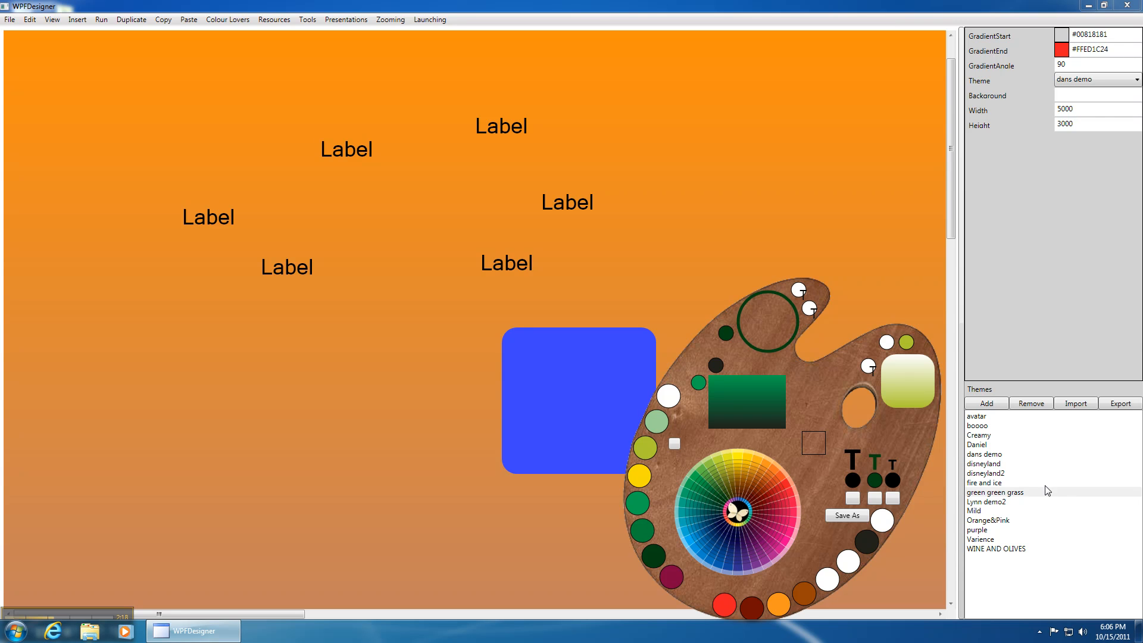
left_click(1004, 493)
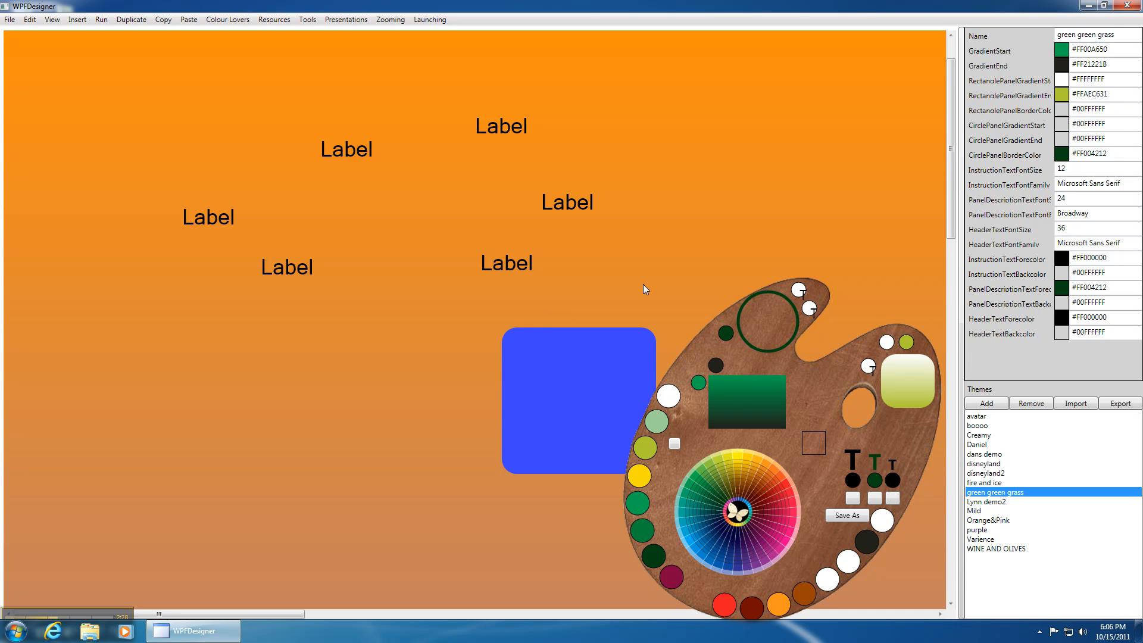
Apply the "green green grass" theme to the whole canvas
left_click(504, 267)
left_click(681, 185)
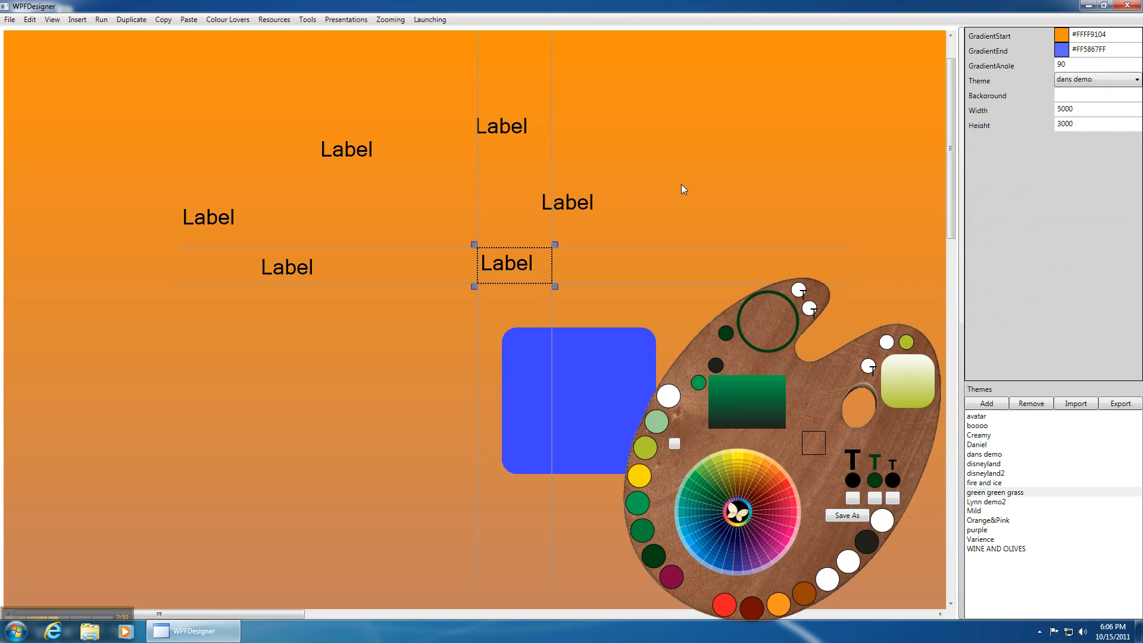
left_click(1136, 80)
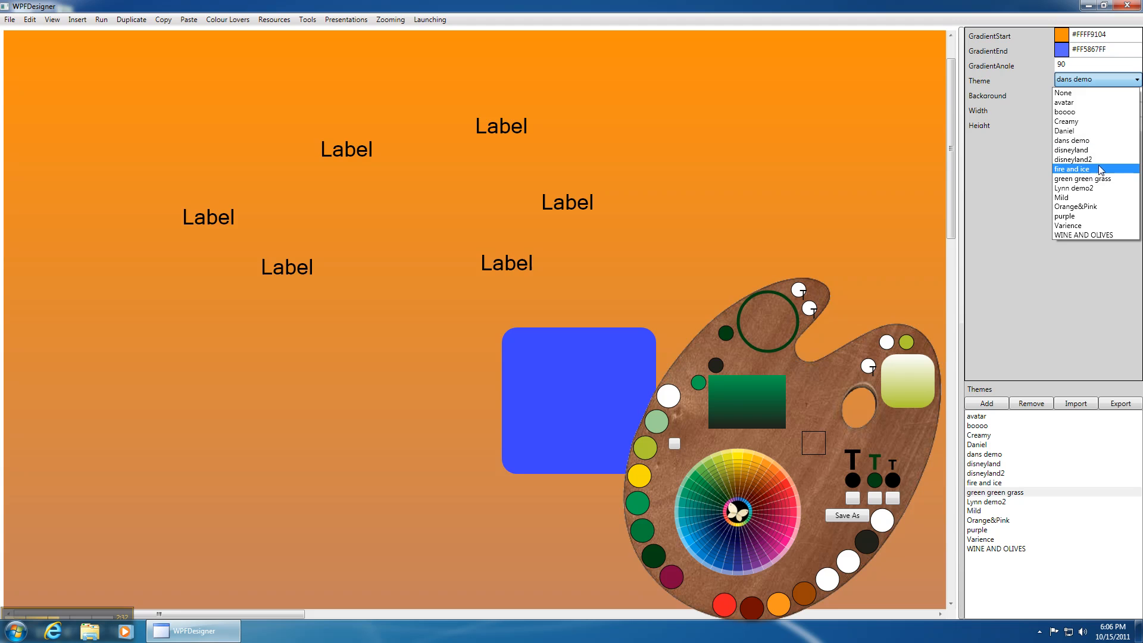
left_click(1095, 177)
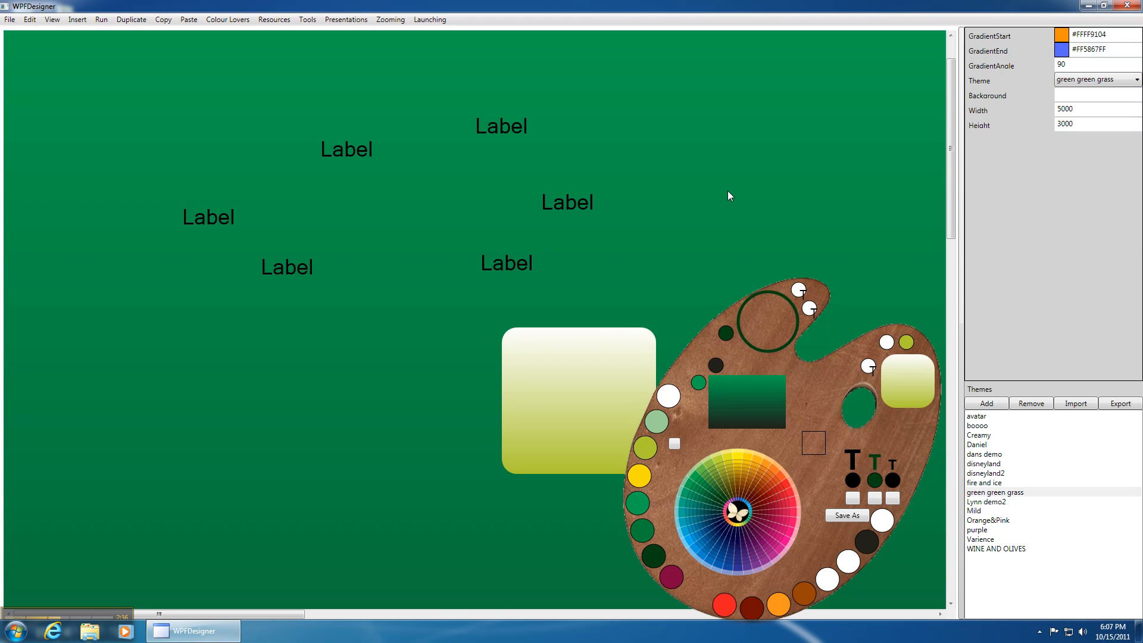
Save a copy of the theme in the Theme Editor under the name "Blue Green Grass"
left_click(842, 516)
left_click_drag(223, 172, 435, 173)
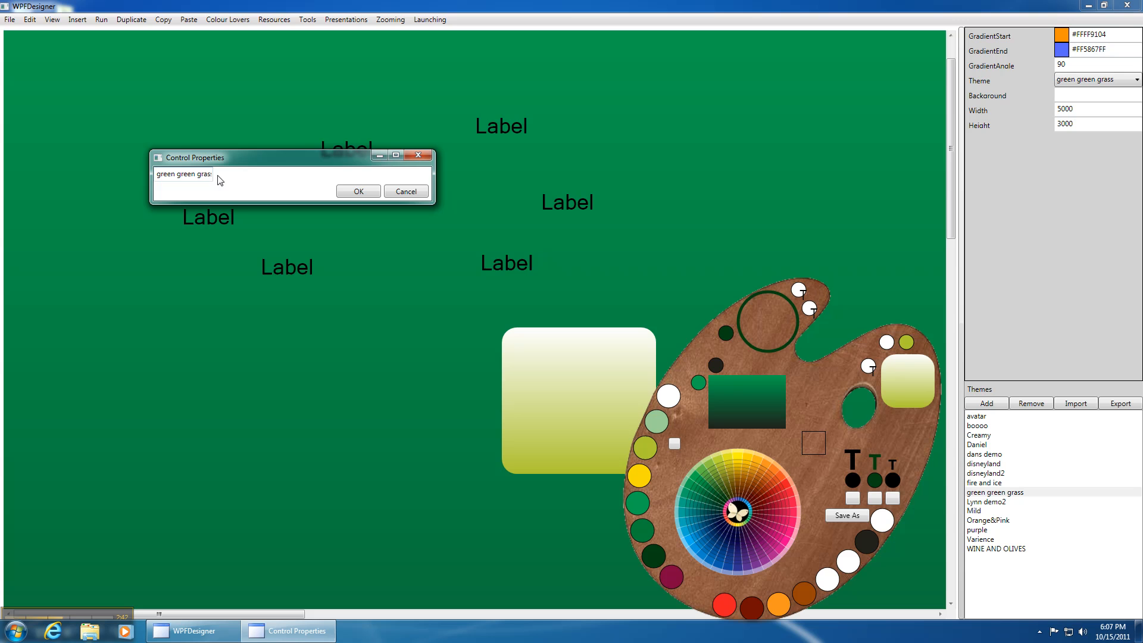
left_click_drag(213, 174, 323, 179)
left_click(158, 173)
type("Blue Green Grass")
left_click(359, 191)
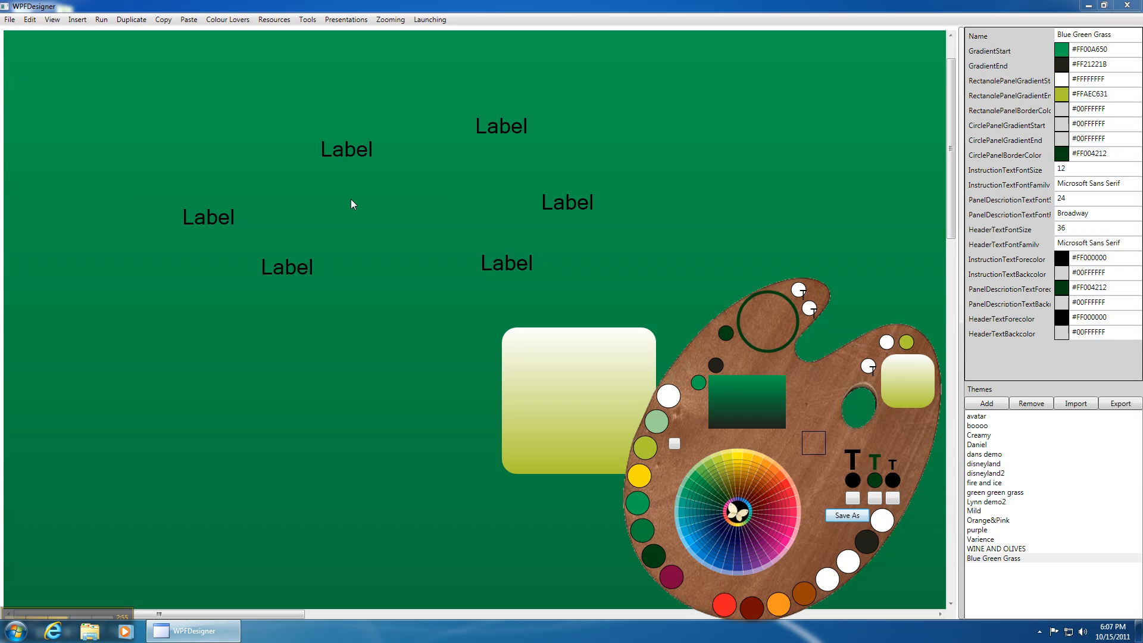
Select the "Blue Green Grass" theme and mix blue, pale yellow and periwinkle paint spots, switching the palette to the continuous color wheel
left_click(990, 559)
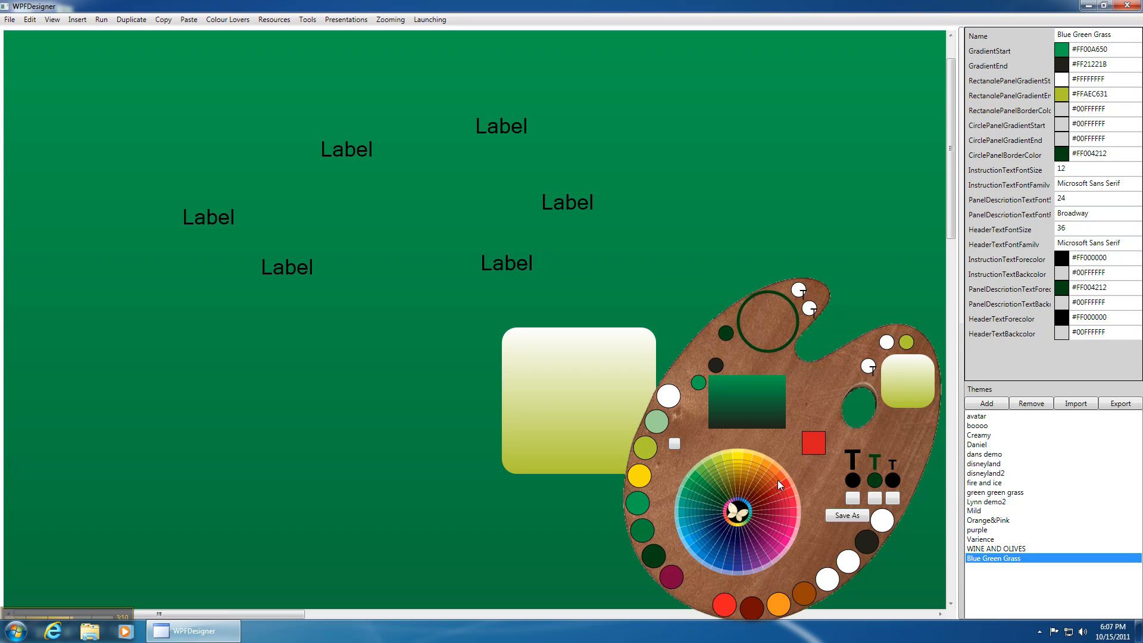
left_click(697, 526)
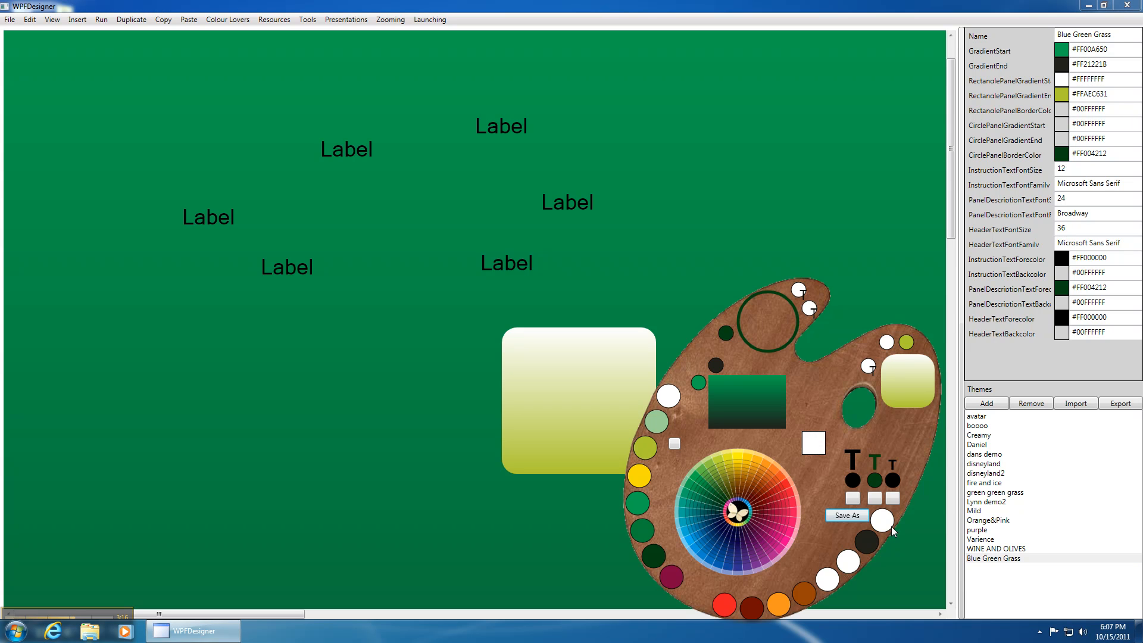
left_click(830, 582)
left_click(675, 444)
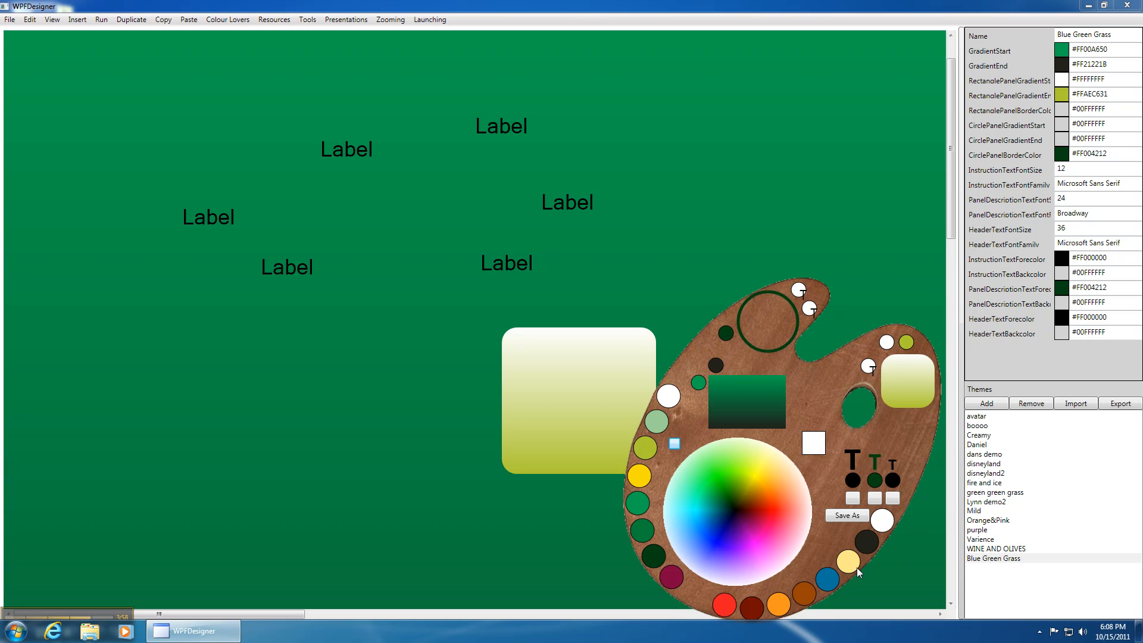
left_click(866, 542)
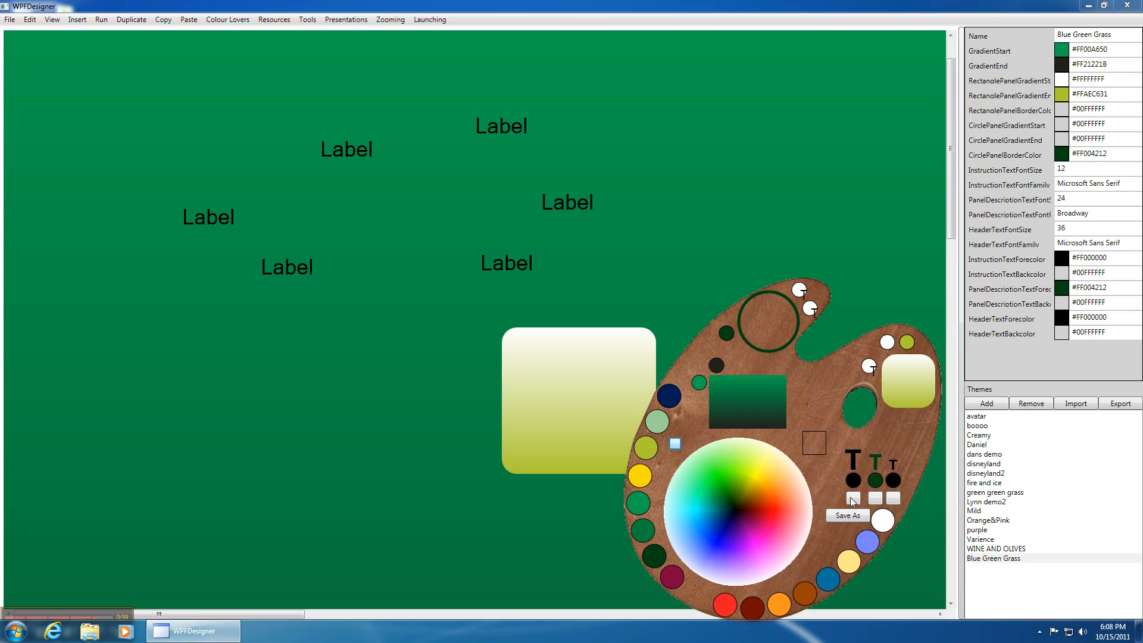
Set the color of the white paint spot beside Save As to transparent
left_click(884, 521)
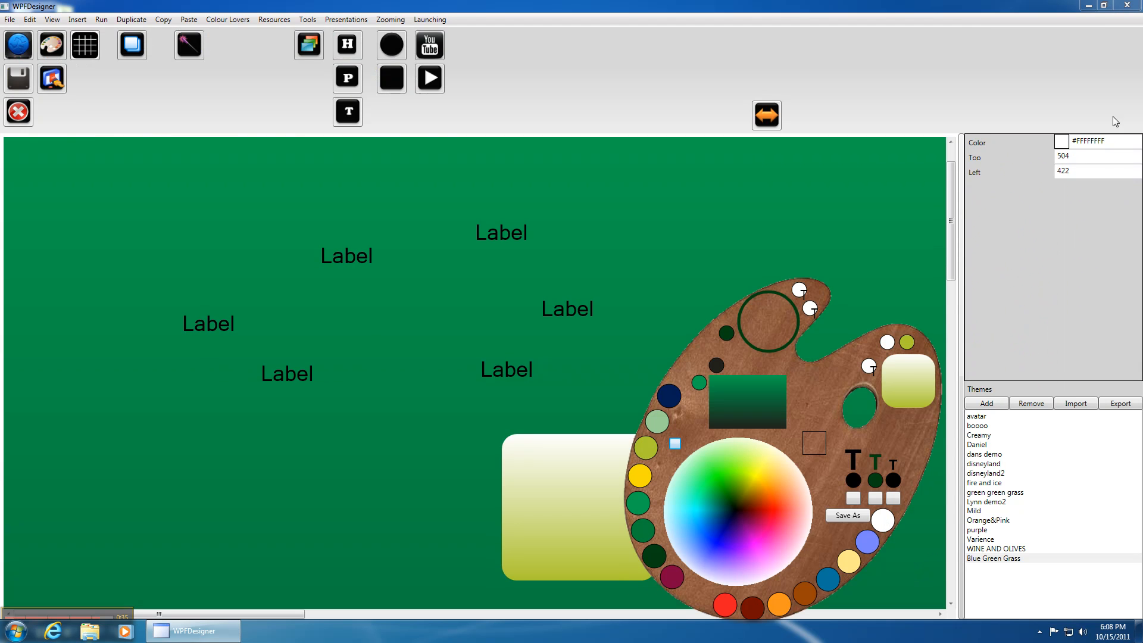
left_click_drag(1117, 37, 1039, 40)
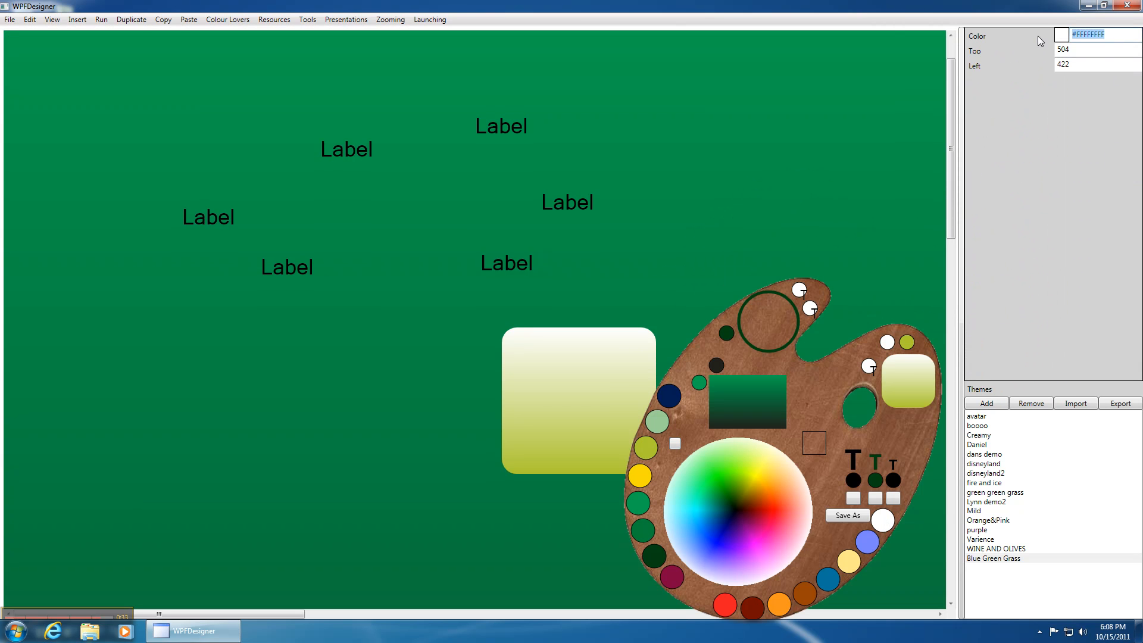
type("transparent")
Color the theme's circle panel with a gradient from pale yellow to periwinkle and a navy blue border
left_click(849, 560)
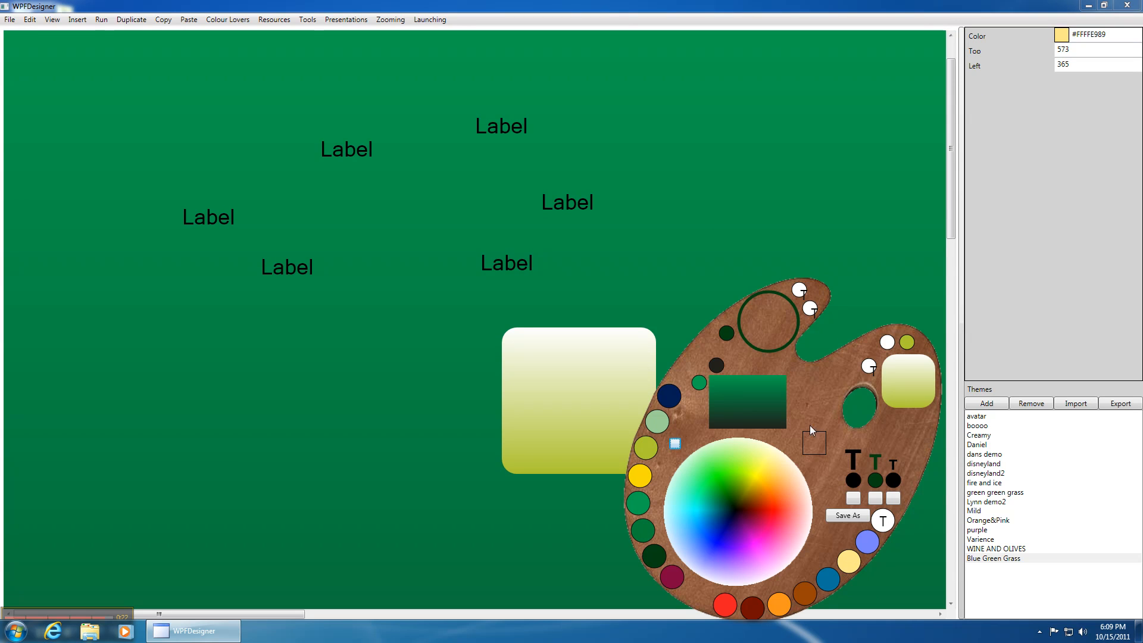
left_click(800, 291)
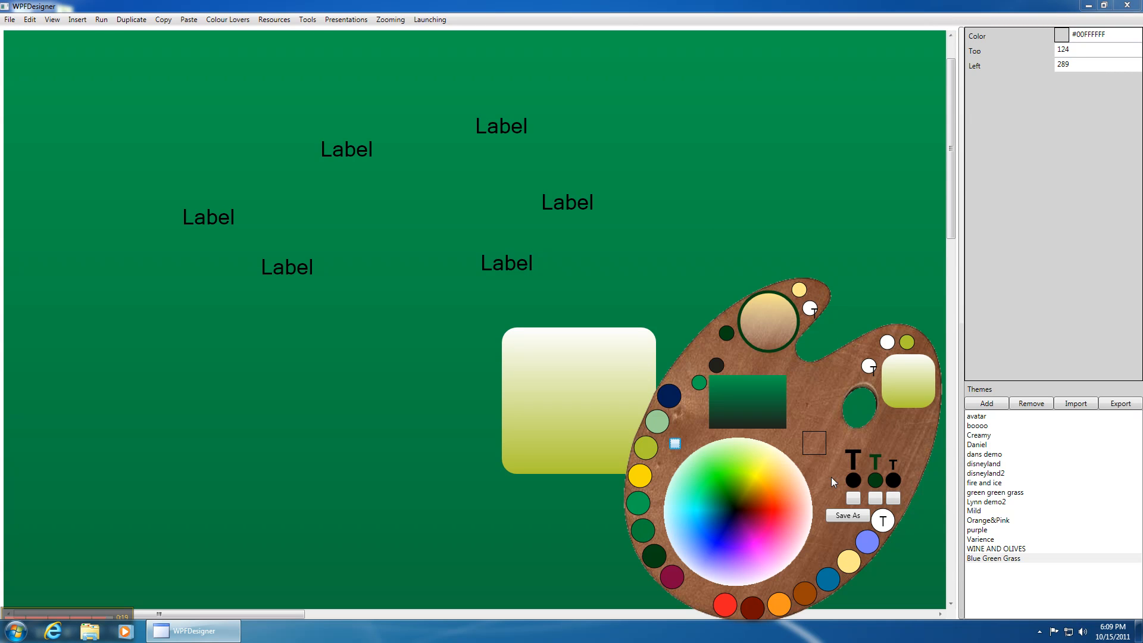
left_click(869, 542)
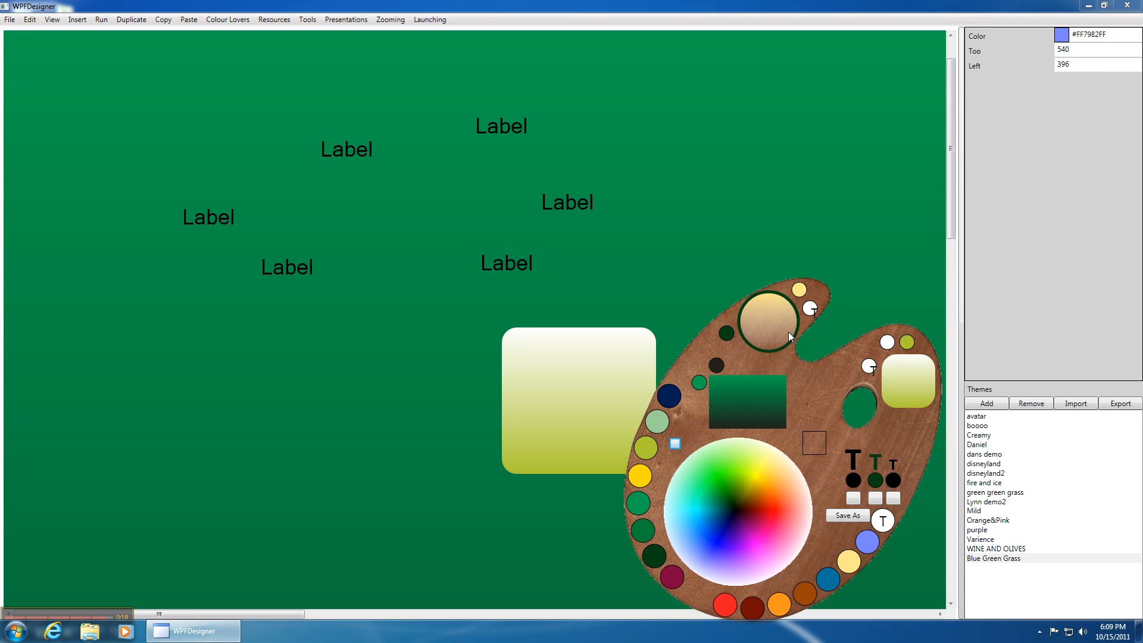
left_click(809, 308)
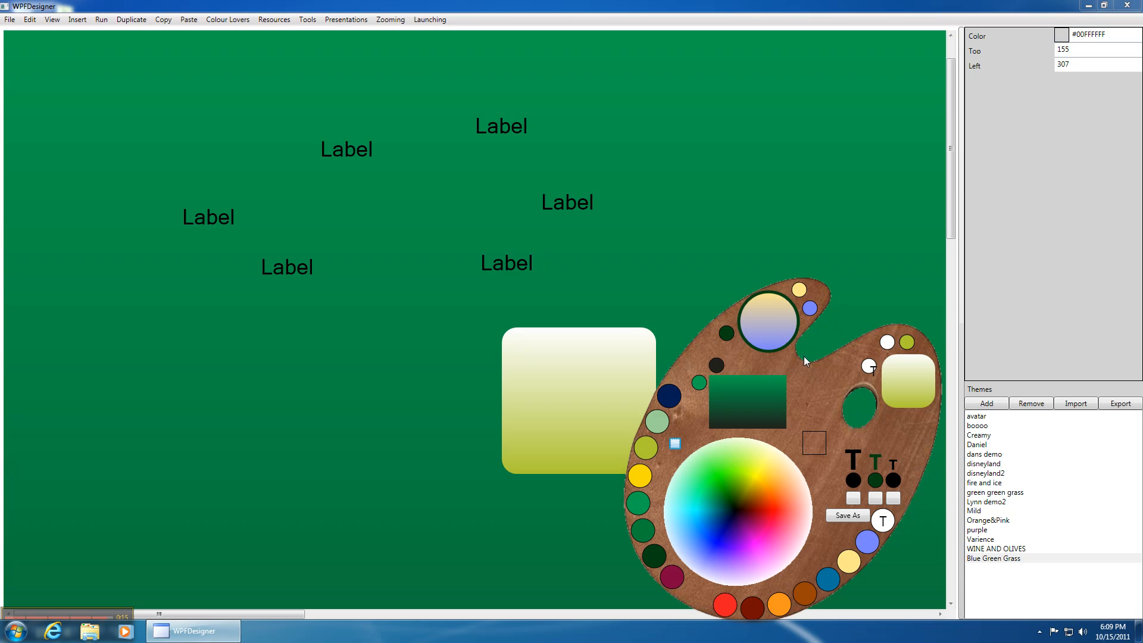
left_click(670, 397)
left_click(727, 332)
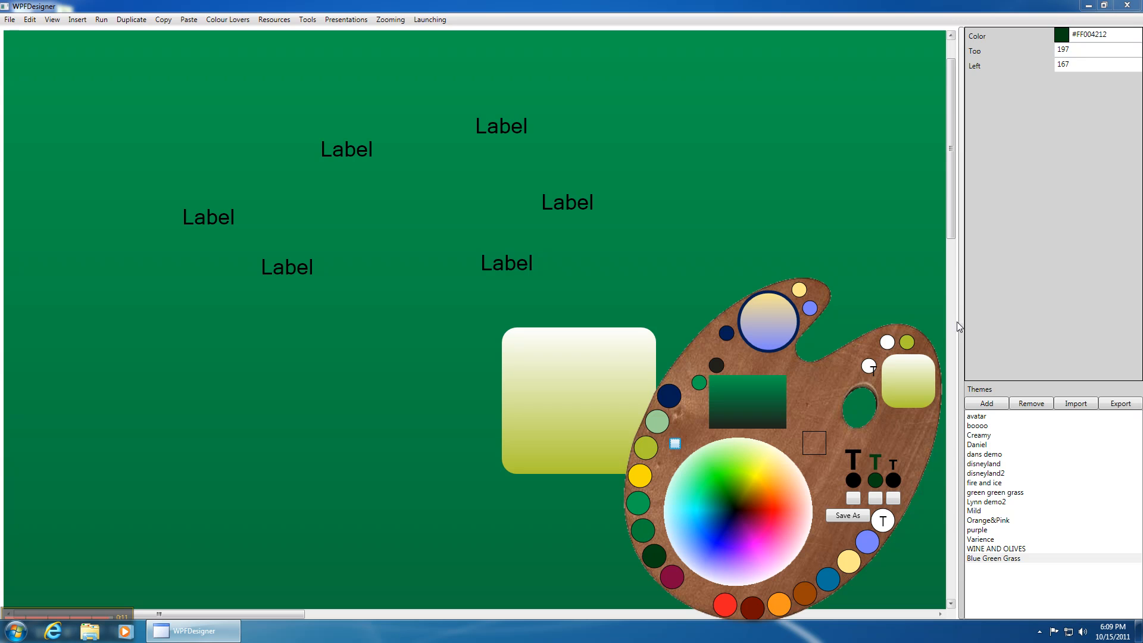